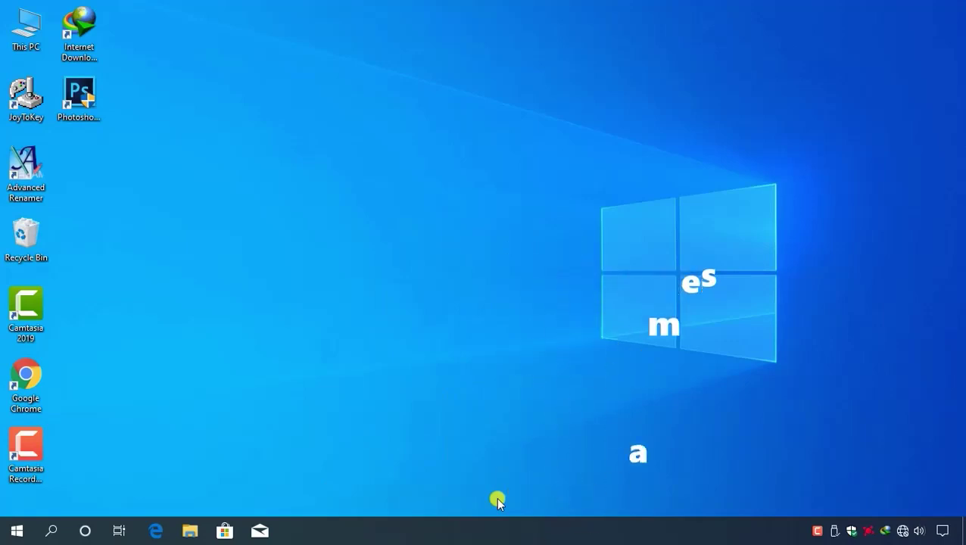
# Step: Open JoyToKey from the desktop and review the button lists of Joystick 1 and Joystick 2
pyautogui.rightClick(21, 107)
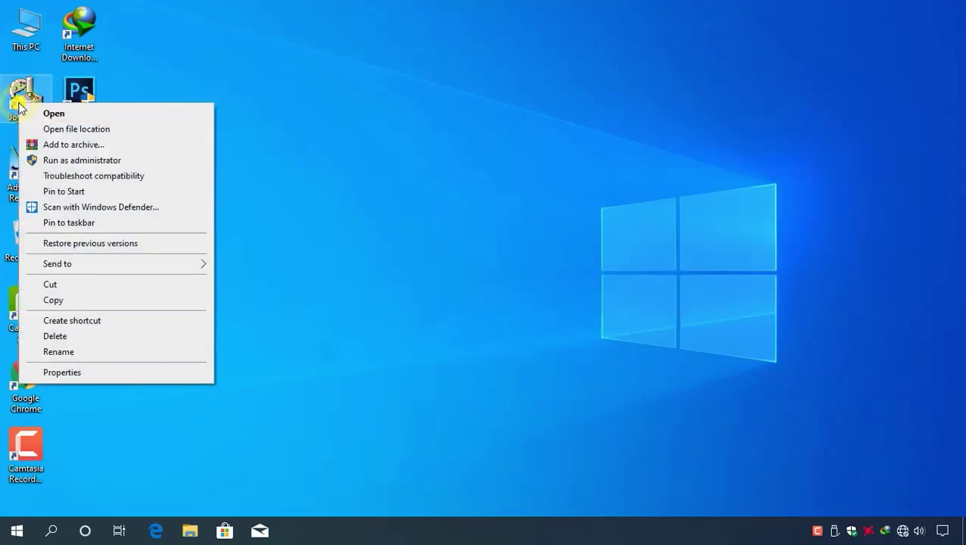
pyautogui.click(58, 114)
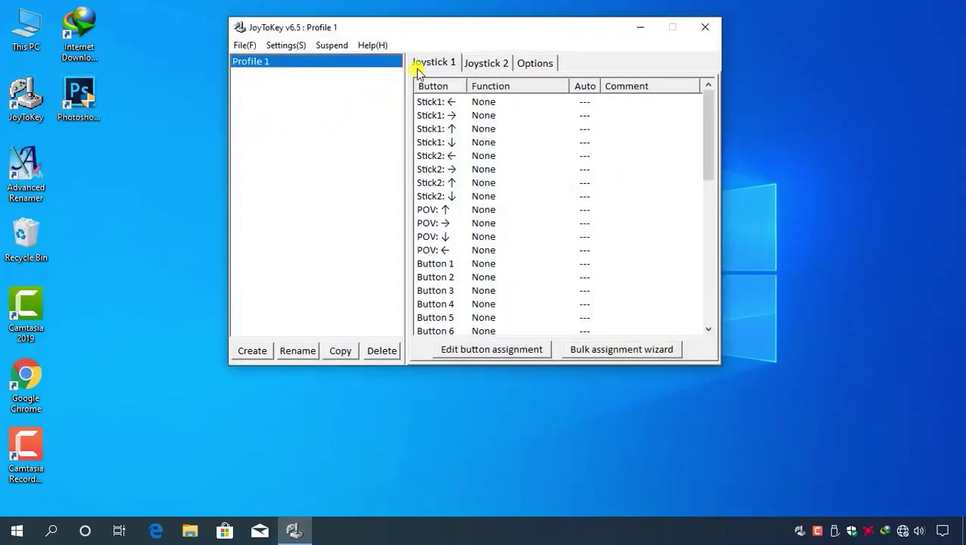
pyautogui.click(480, 65)
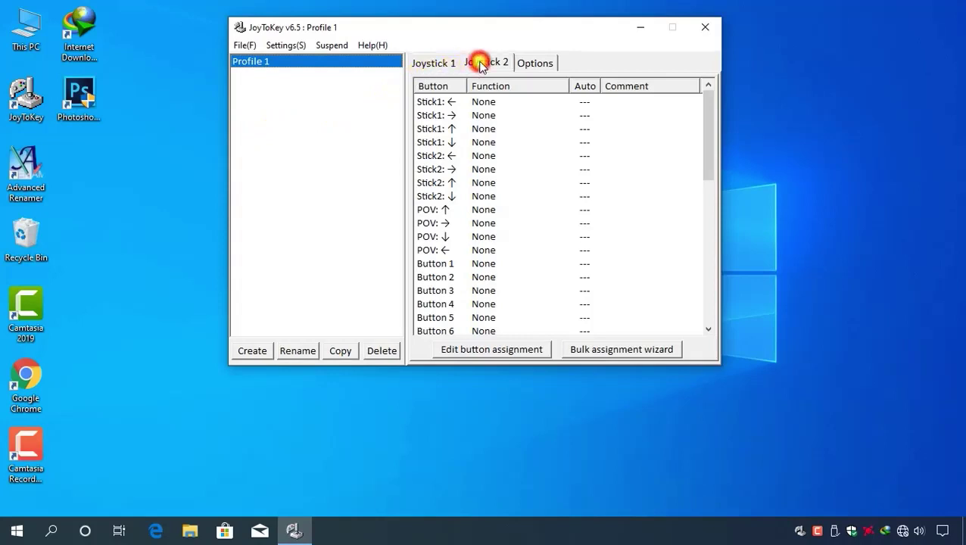
pyautogui.click(442, 63)
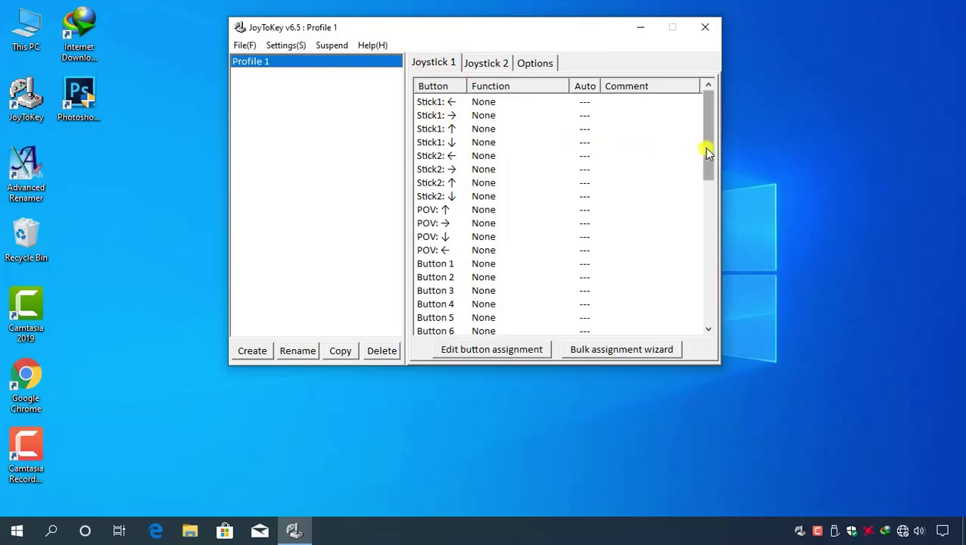
pyautogui.moveTo(708, 154); pyautogui.dragTo(709, 134)
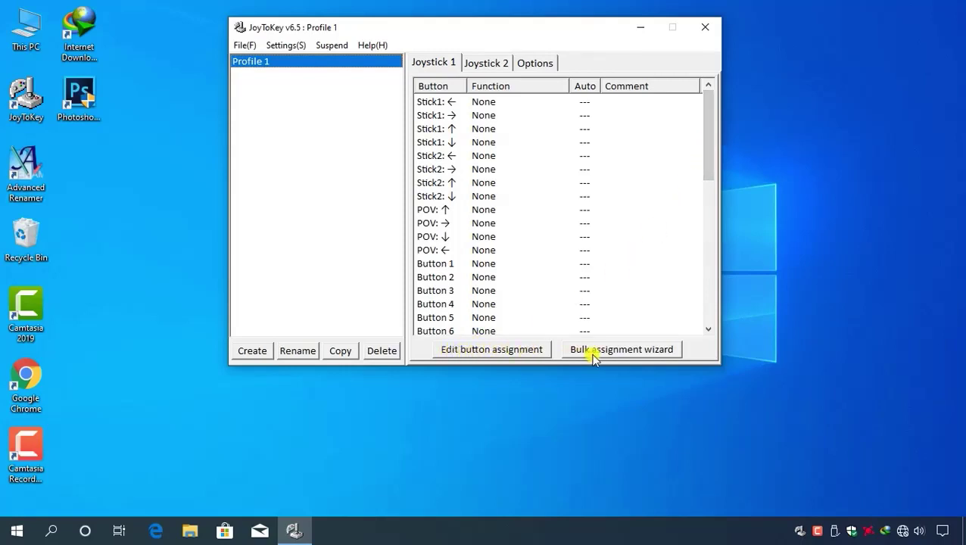
# Step: Bulk-assign the arrow keys to Joystick 1's Stick1 directions and Numpad 4, 6, 8 and 2 to Stick2, ending at POV up
pyautogui.click(644, 356)
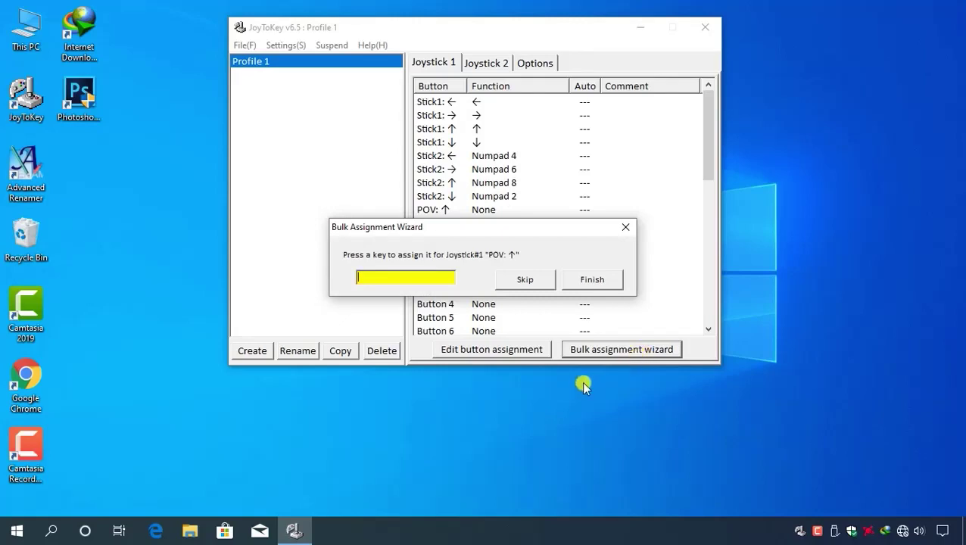
pyautogui.click(581, 280)
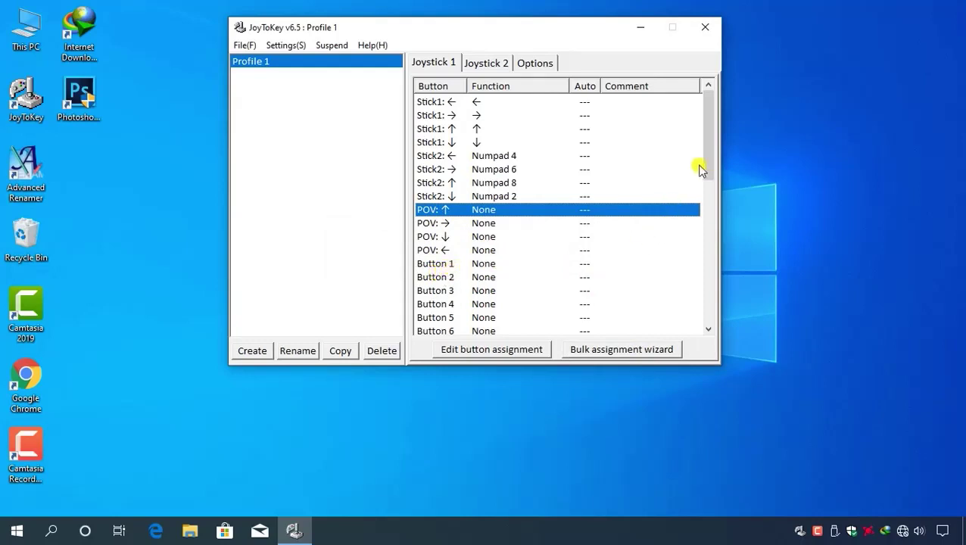
pyautogui.moveTo(712, 149); pyautogui.dragTo(729, 134)
# Step: Clear the Stick2 down assignment and all remaining button assignments of Joystick 1
pyautogui.rightClick(486, 198)
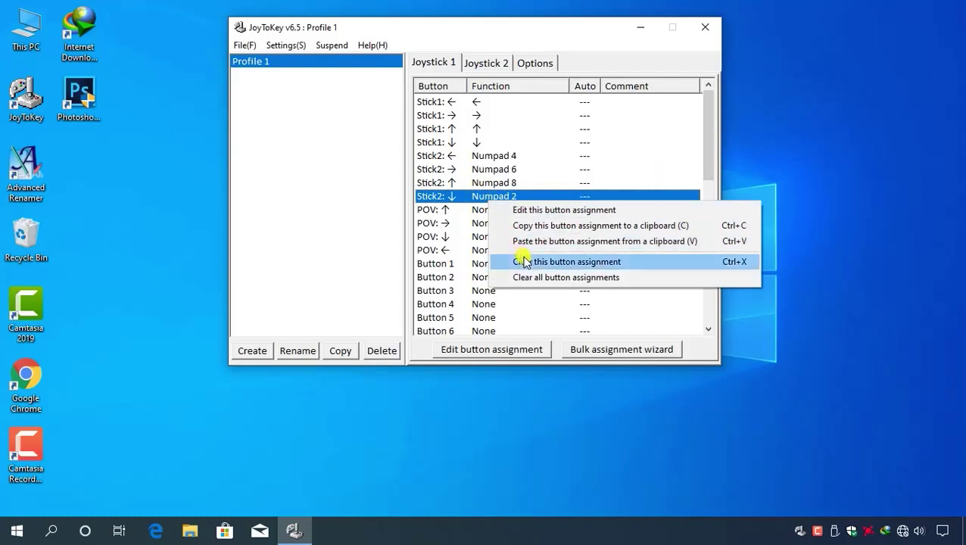
pyautogui.click(619, 262)
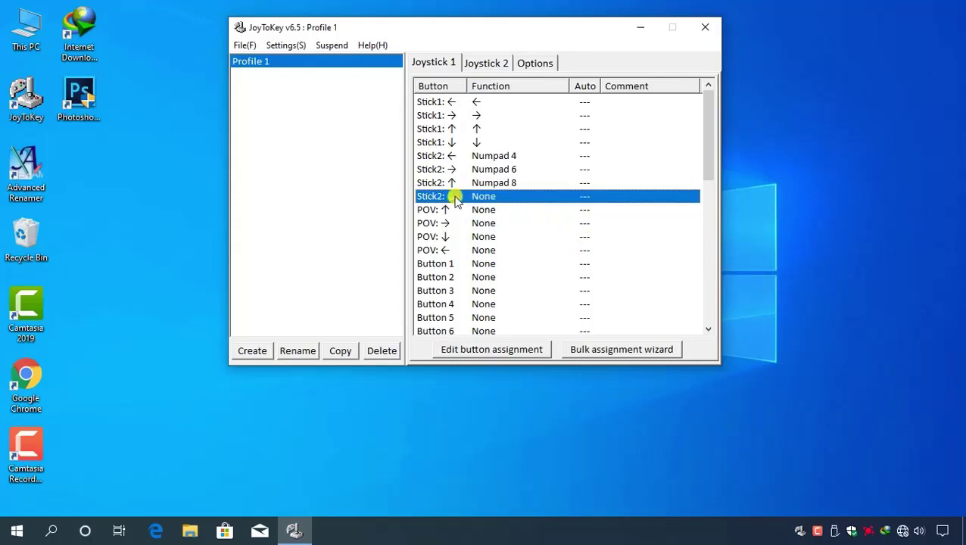
pyautogui.rightClick(445, 104)
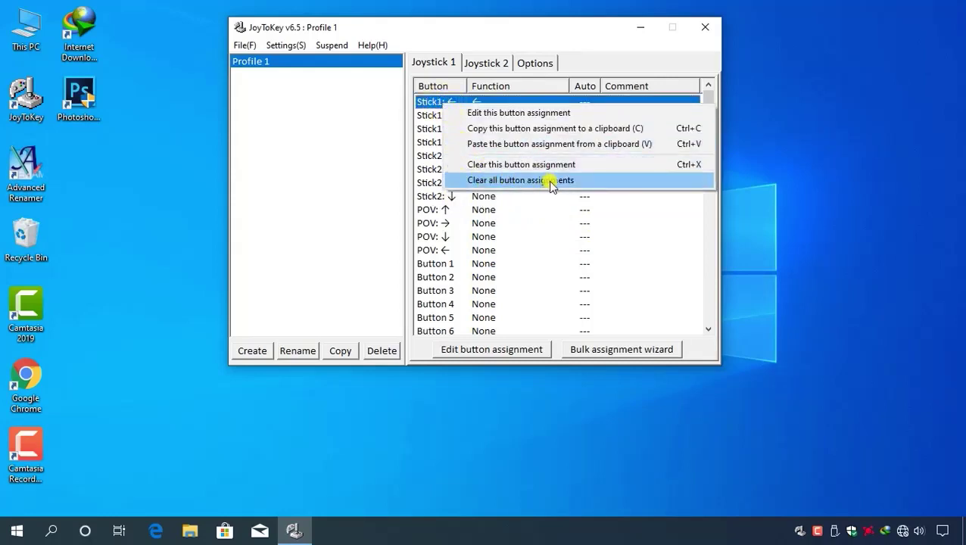
pyautogui.click(548, 181)
pyautogui.click(523, 303)
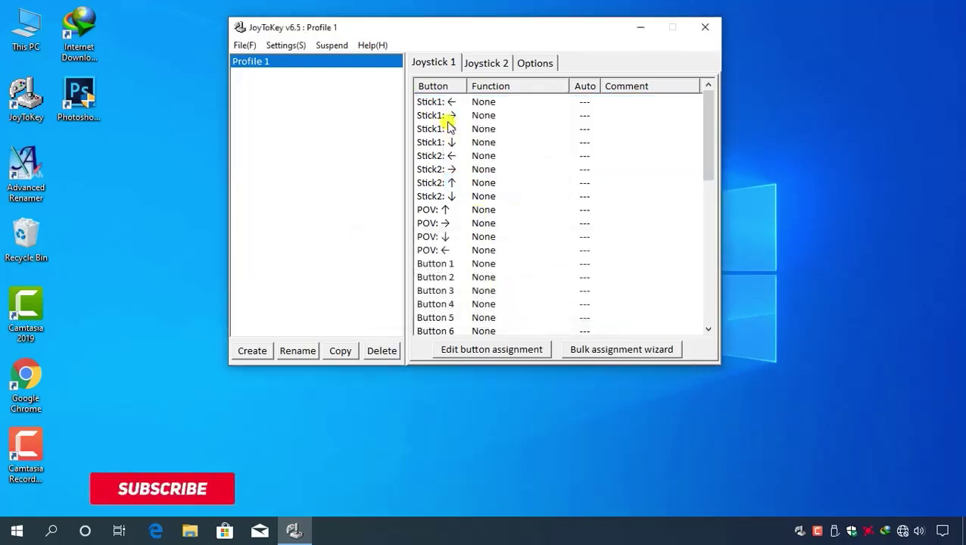
pyautogui.moveTo(703, 147)
pyautogui.mouseDown()
pyautogui.moveTo(700, 308)
pyautogui.moveTo(703, 128)
pyautogui.mouseUp()
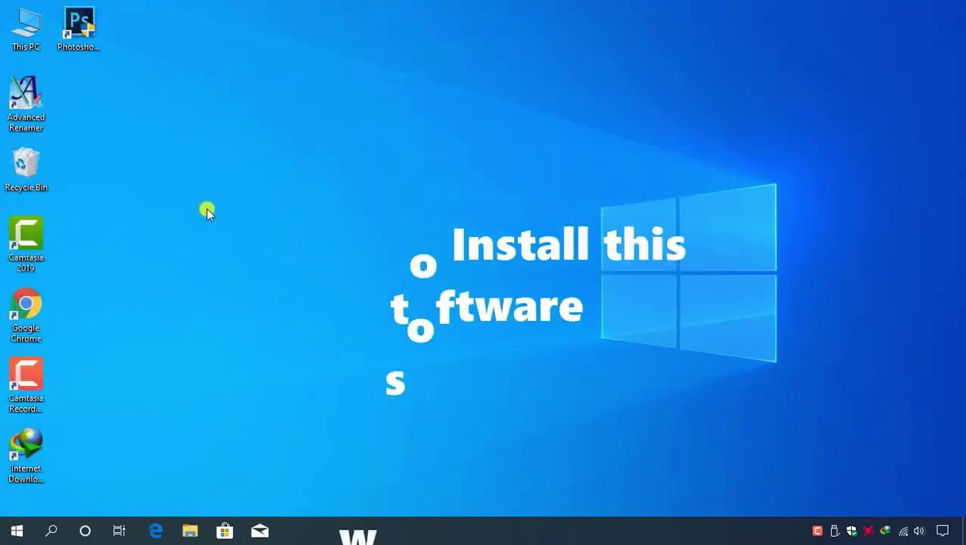
# Step: Open the JoyToKey 6.5 folder on the Downloads (D:) drive through This PC
pyautogui.rightClick(25, 39)
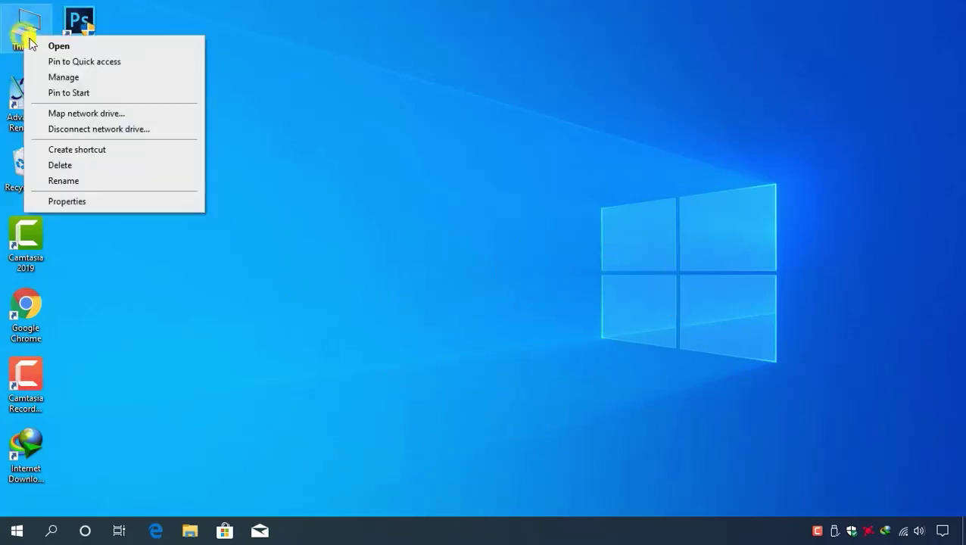
pyautogui.click(54, 46)
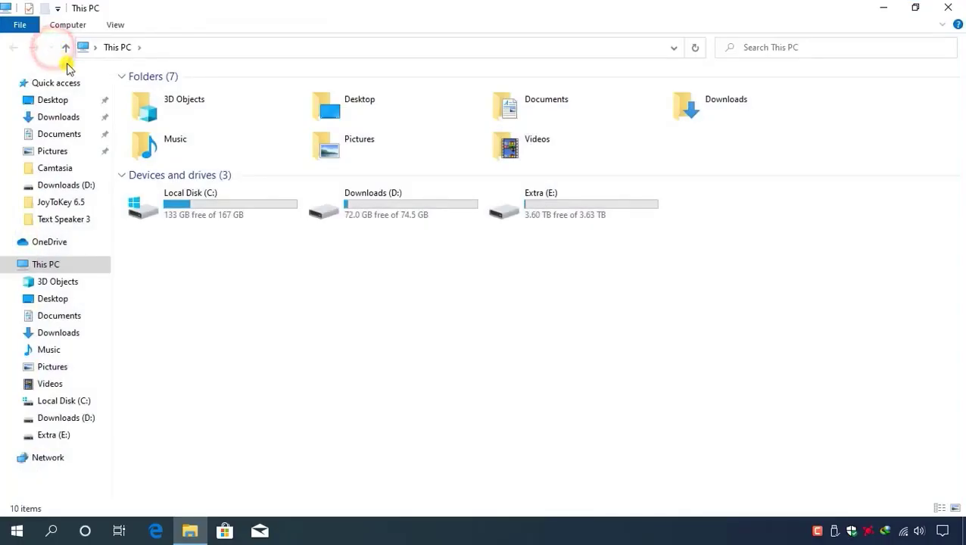
pyautogui.rightClick(381, 202)
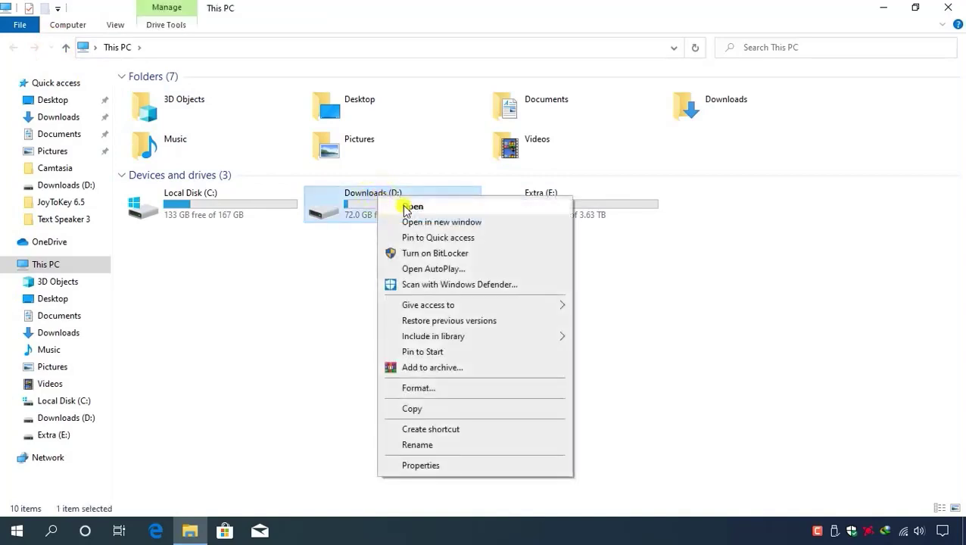
pyautogui.click(401, 206)
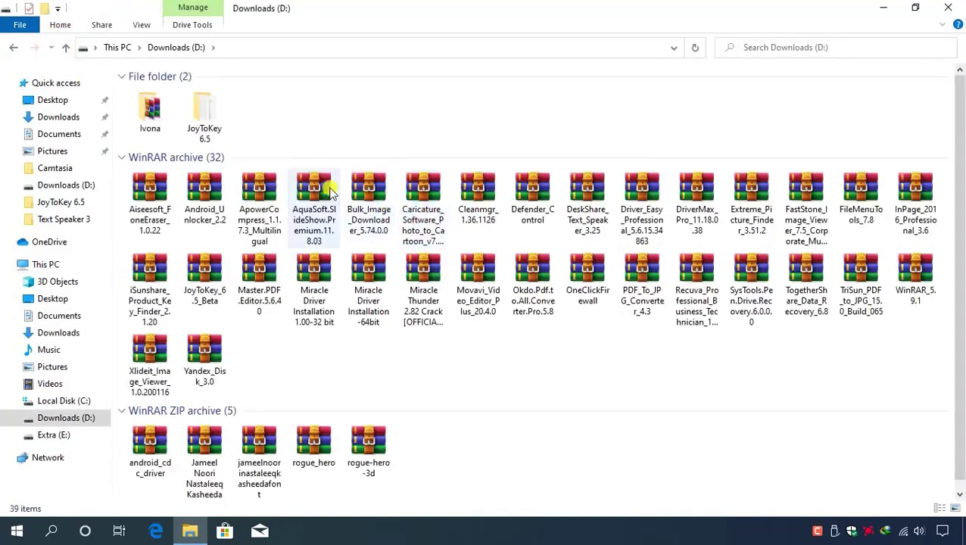
pyautogui.rightClick(203, 121)
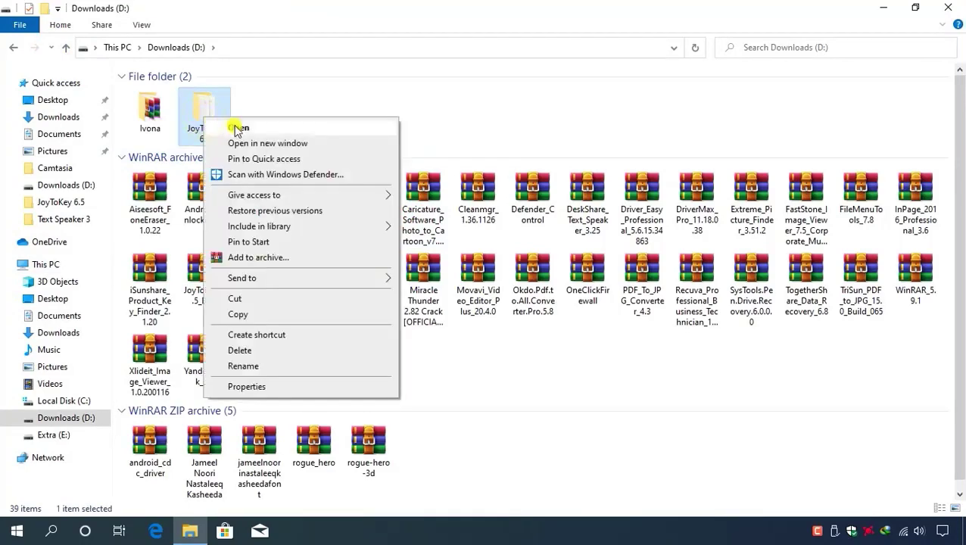
pyautogui.click(236, 129)
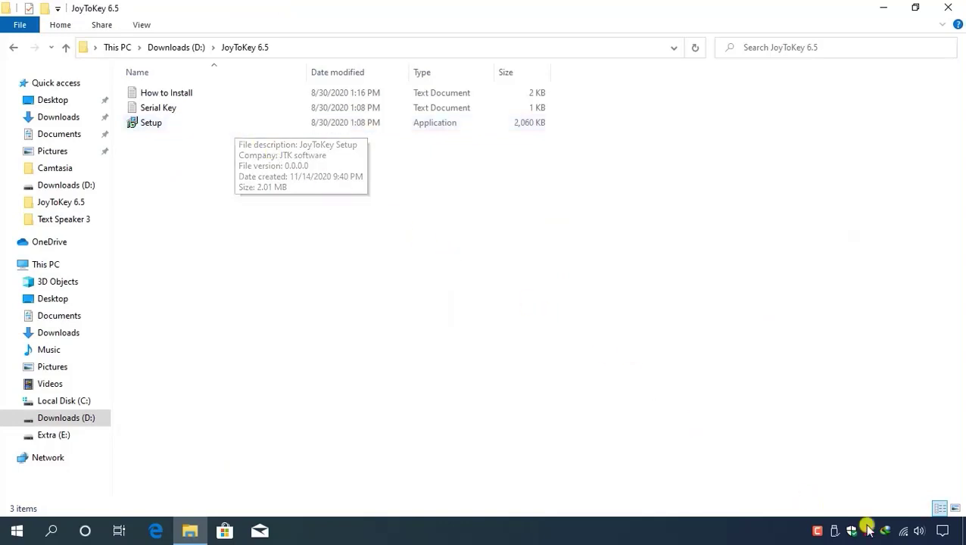
# Step: Disconnect the computer from the TP-LINK_4E35DA Wi-Fi network and run Setup, allowing it to make changes to the device
pyautogui.click(901, 532)
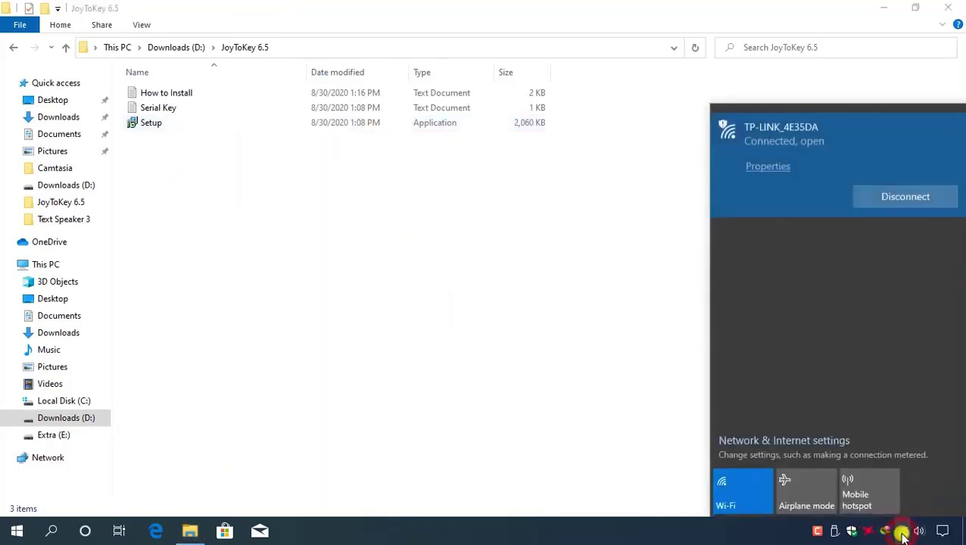
pyautogui.click(878, 198)
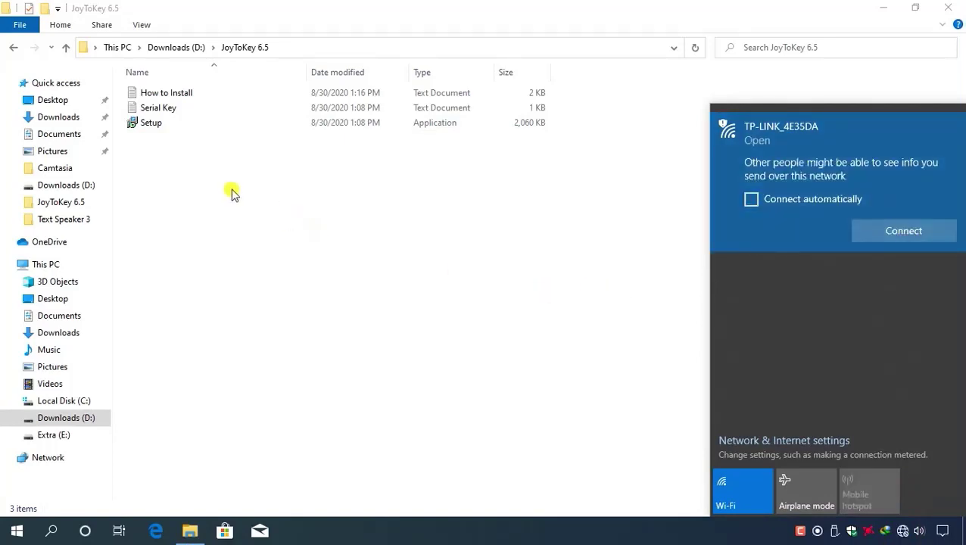
pyautogui.rightClick(155, 129)
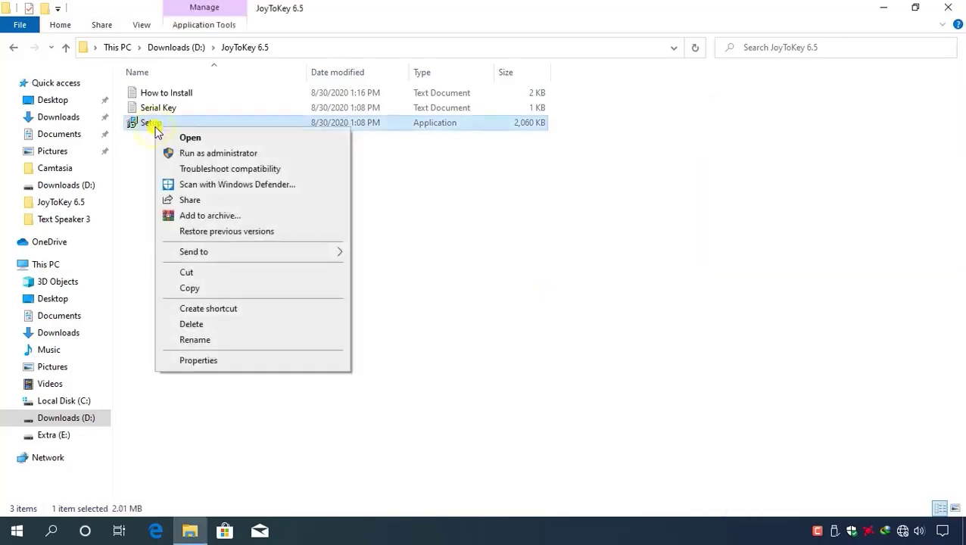
pyautogui.click(190, 139)
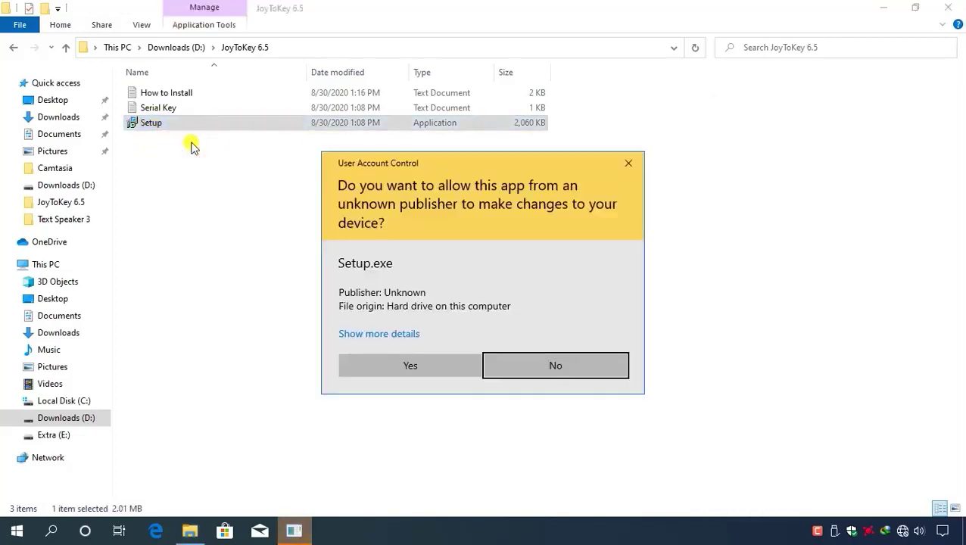
pyautogui.click(409, 366)
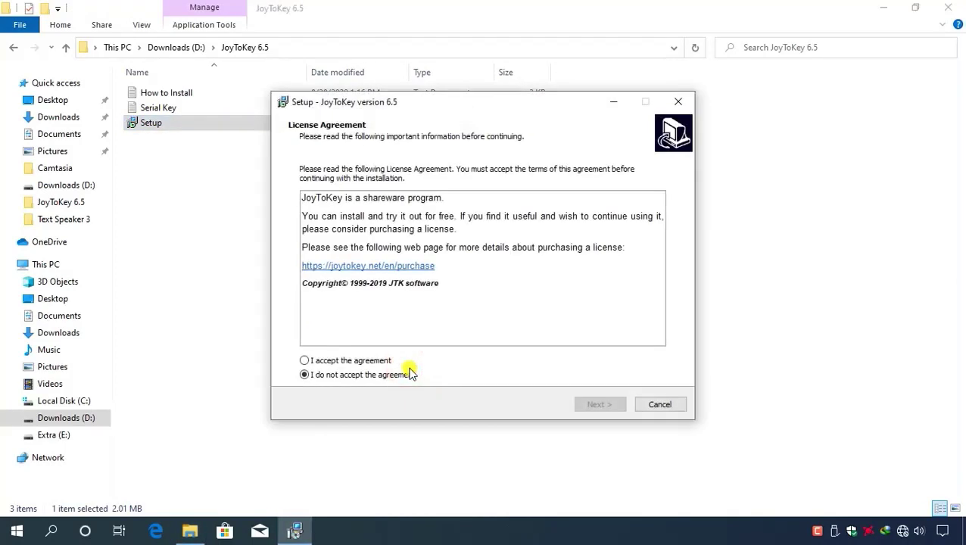
# Step: Accept the JoyToKey license agreement and keep C:\Program Files (x86)\JoyToKey as the installation folder
pyautogui.click(364, 361)
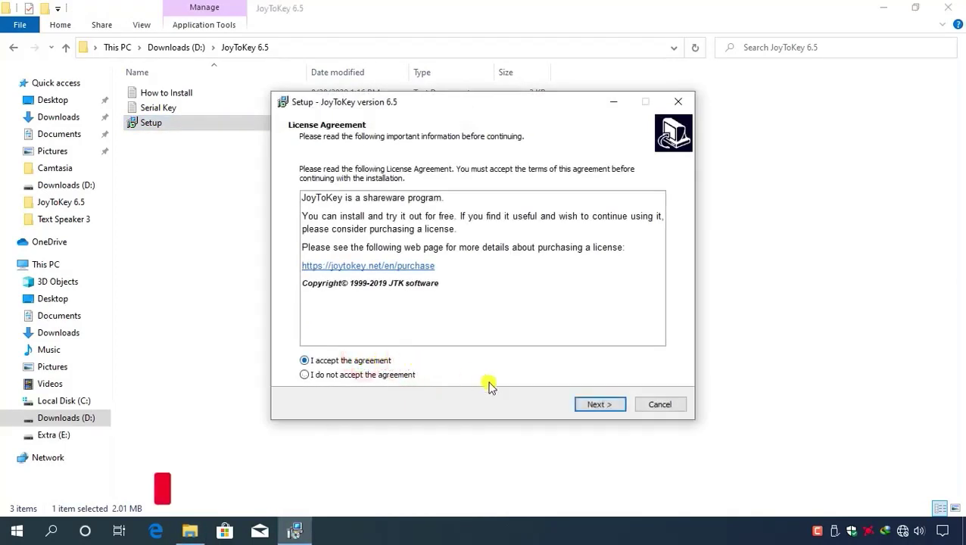
pyautogui.click(594, 405)
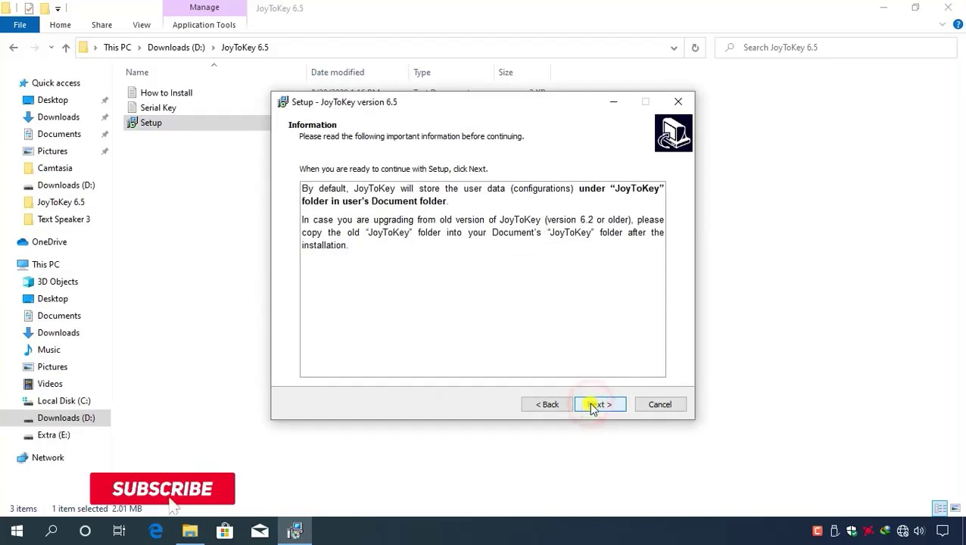
pyautogui.click(598, 404)
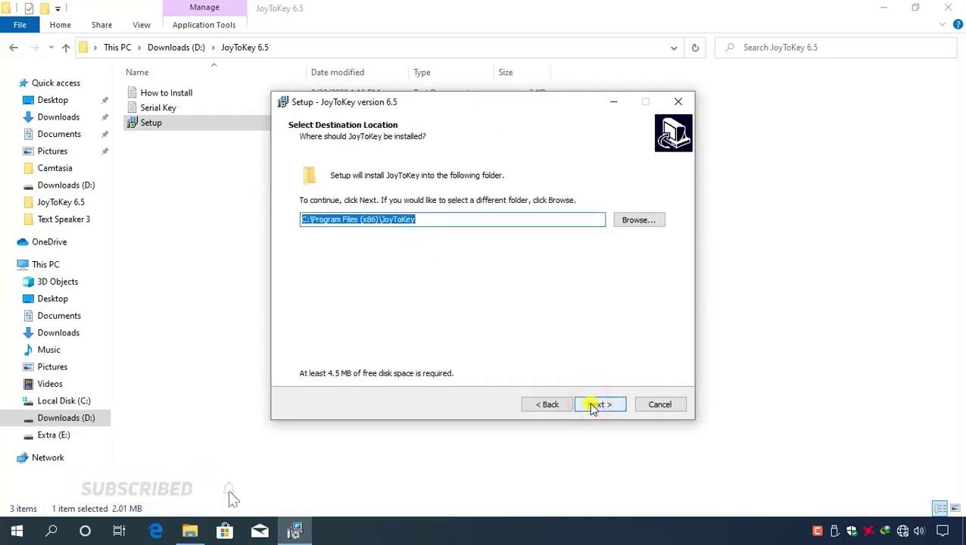
pyautogui.click(593, 404)
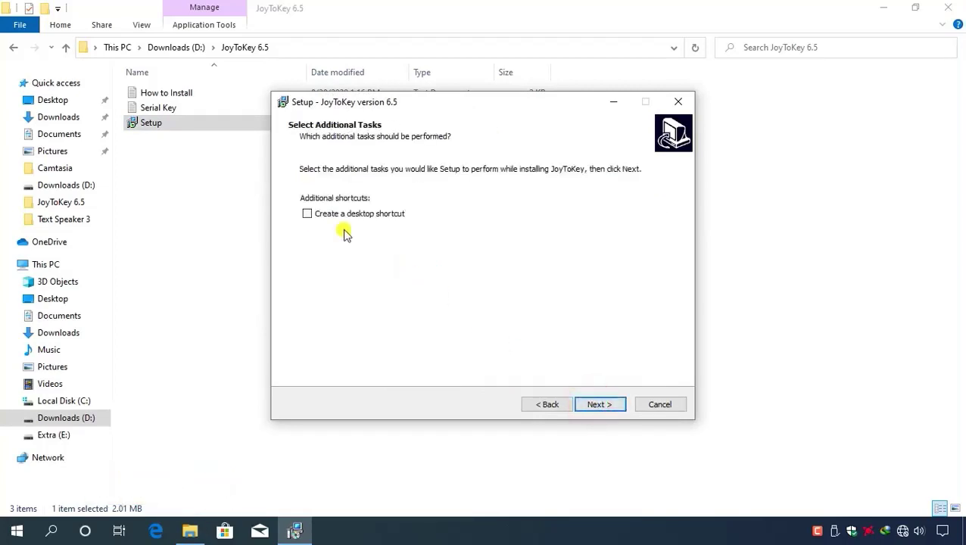
# Step: Install JoyToKey with a desktop shortcut and finish the setup with the program launched
pyautogui.click(306, 213)
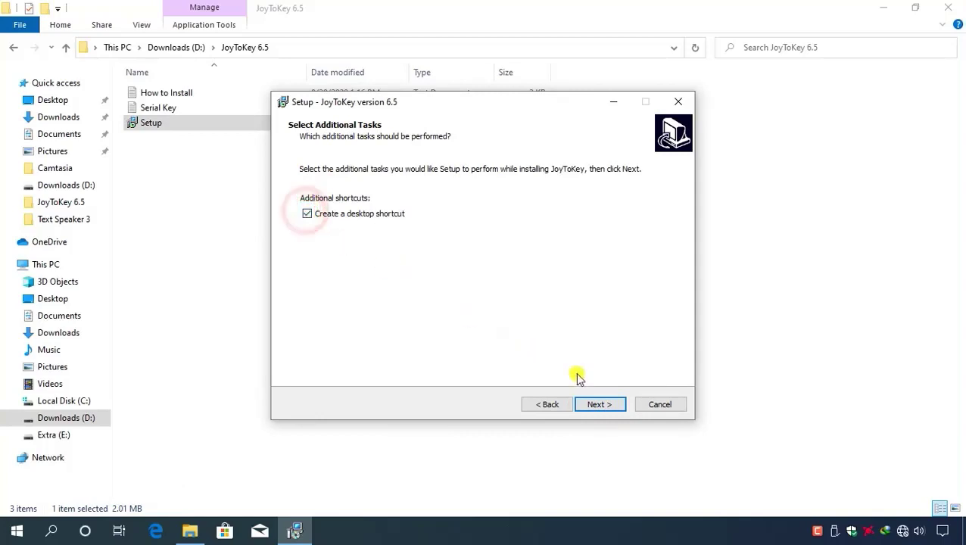
pyautogui.click(600, 404)
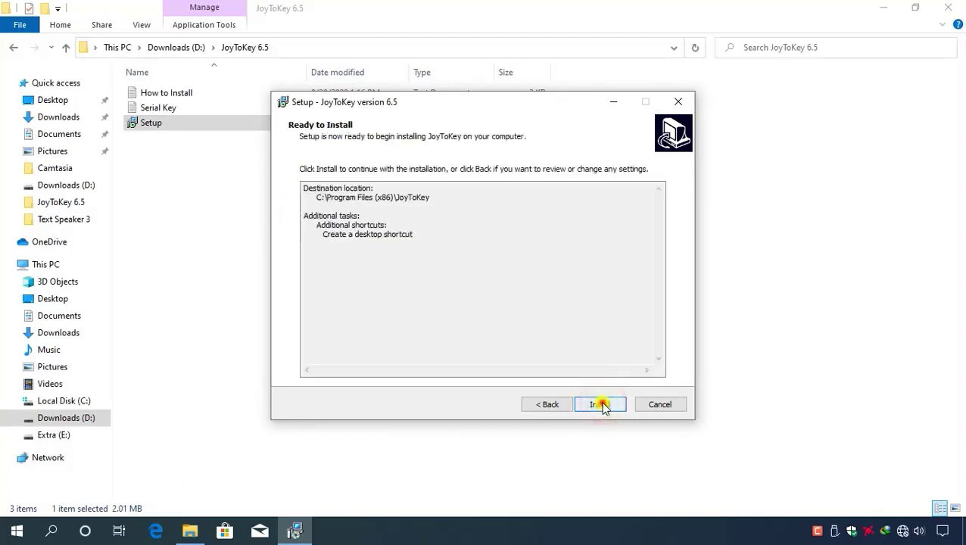
pyautogui.click(603, 404)
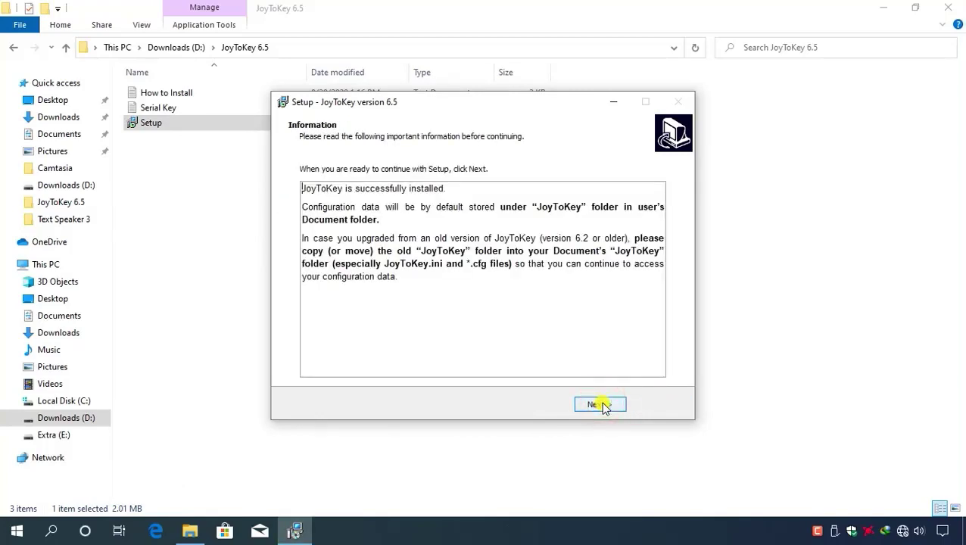
pyautogui.click(603, 405)
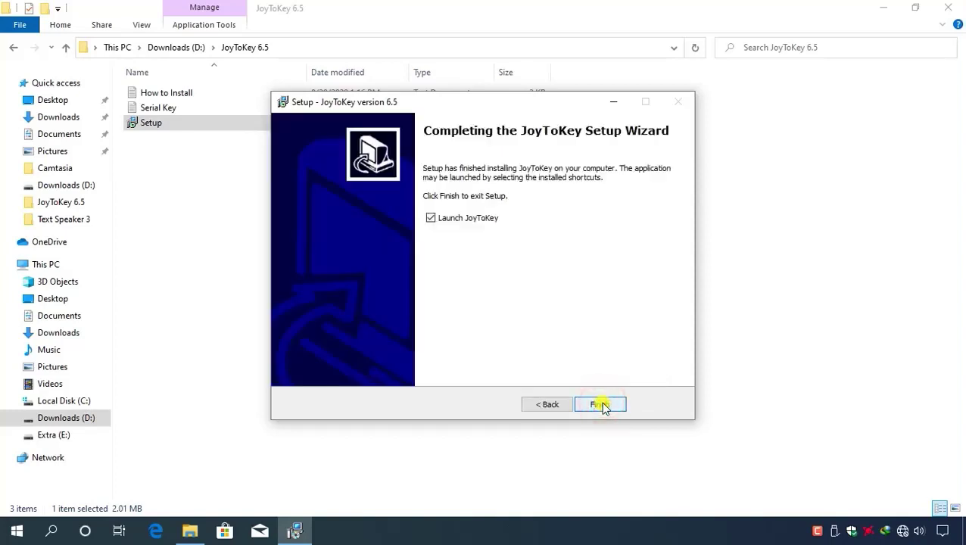
pyautogui.click(600, 404)
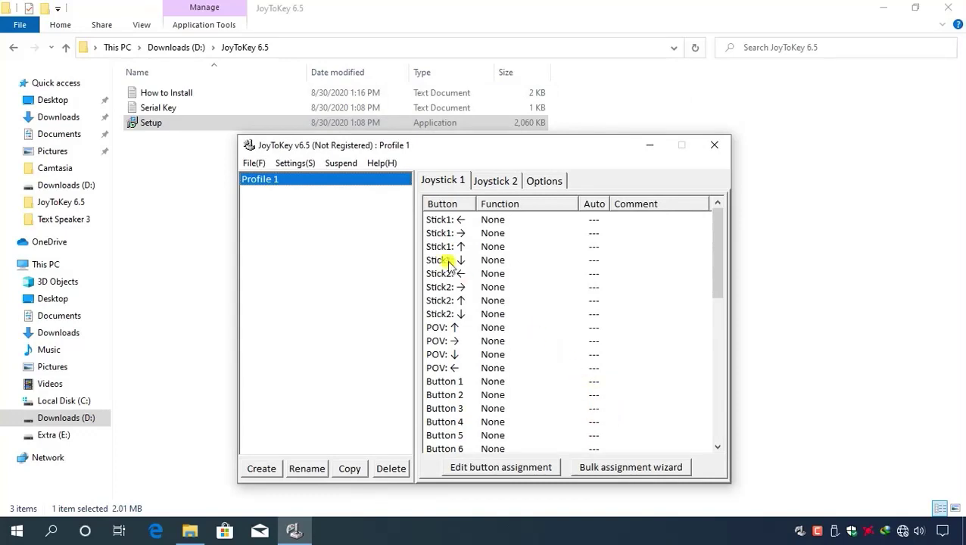
# Step: Bring up the license key registration form and open the Serial Key text file from the JoyToKey 6.5 folder
pyautogui.click(376, 165)
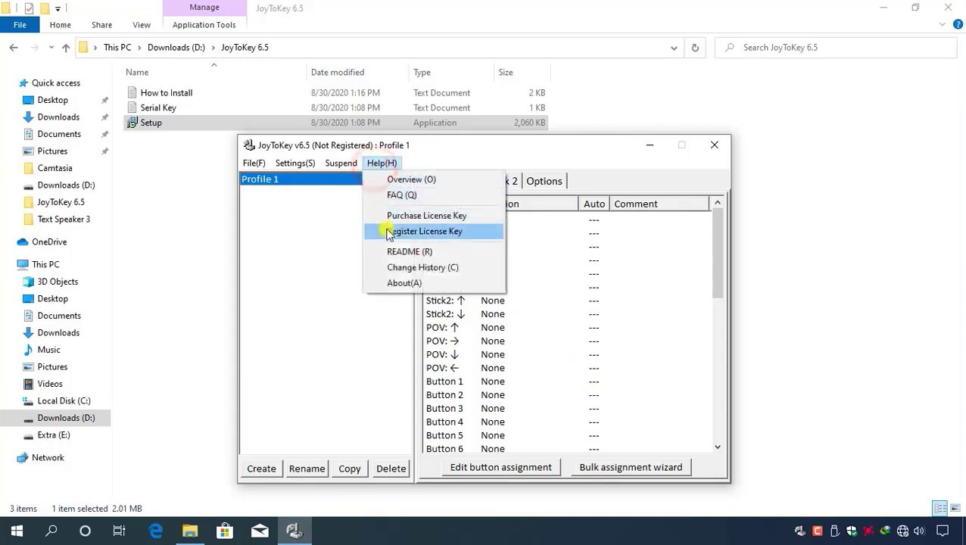
pyautogui.click(447, 232)
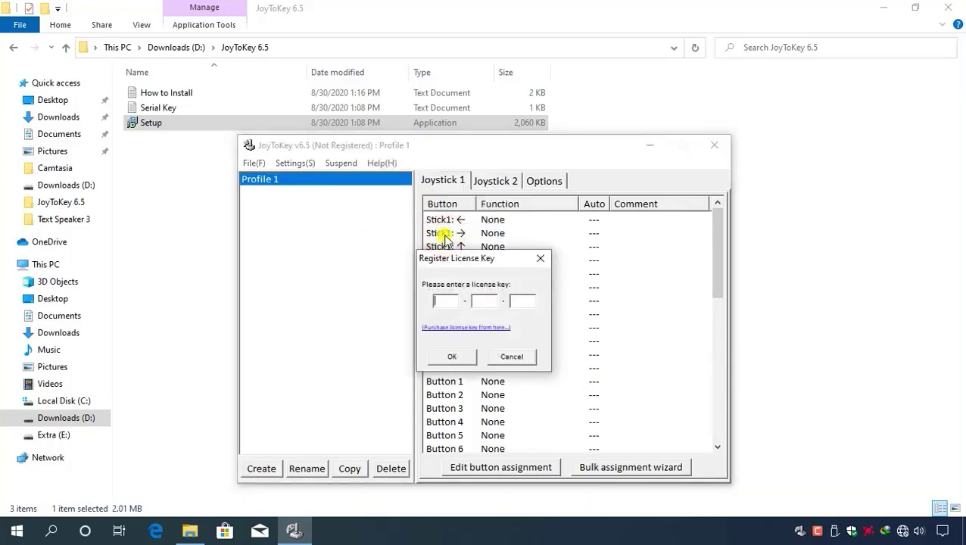
pyautogui.click(158, 111)
pyautogui.rightClick(158, 112)
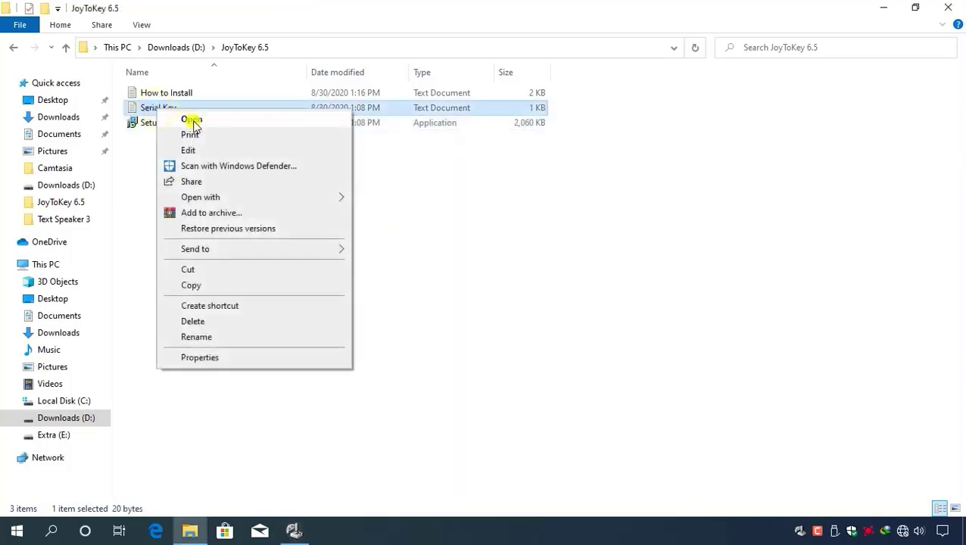
pyautogui.click(192, 119)
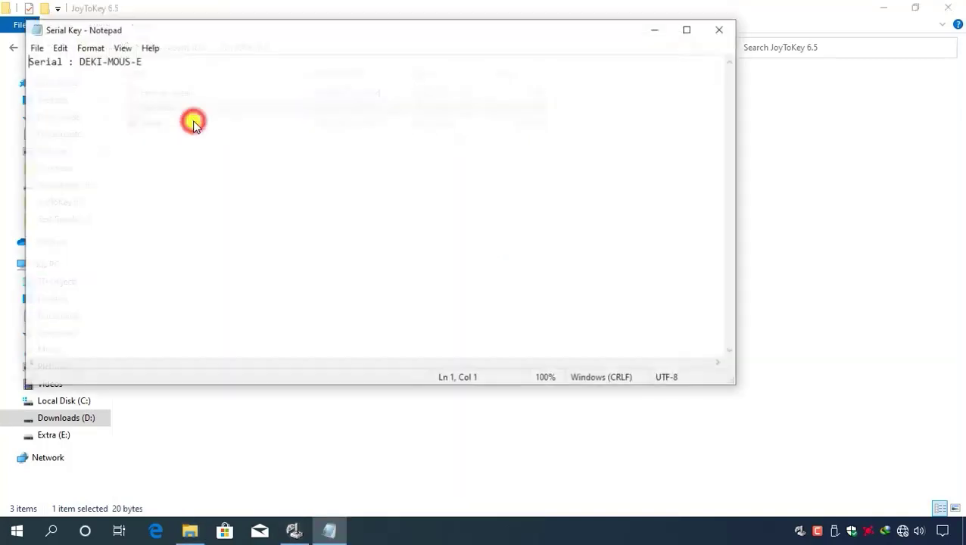
# Step: Copy the first group of the license key from the Serial Key file into the first license key field
pyautogui.moveTo(77, 64); pyautogui.dragTo(99, 66)
pyautogui.rightClick(97, 61)
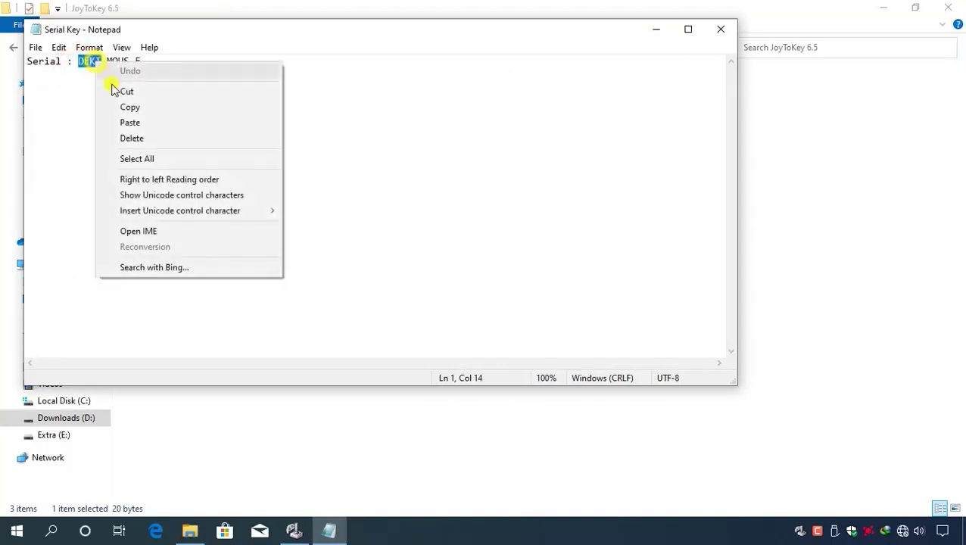
pyautogui.click(125, 106)
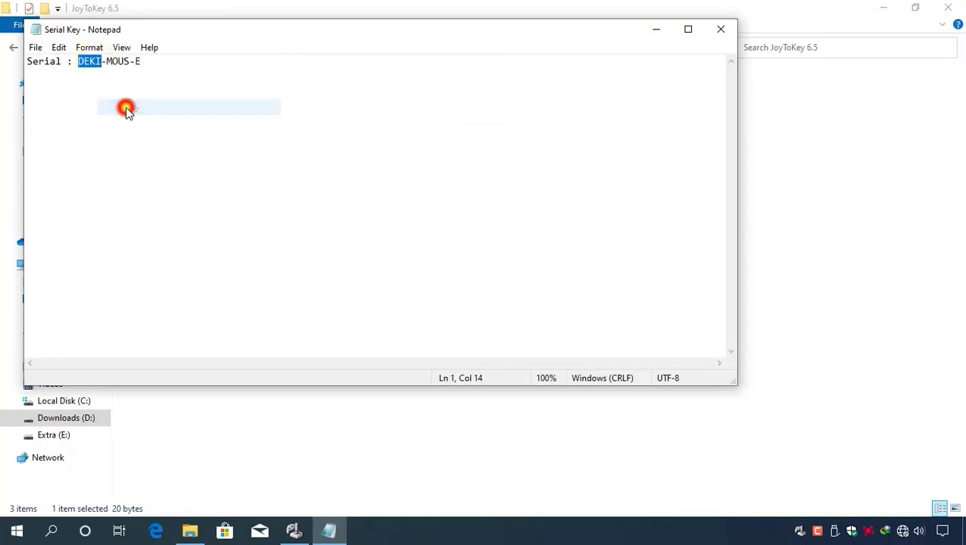
pyautogui.click(294, 530)
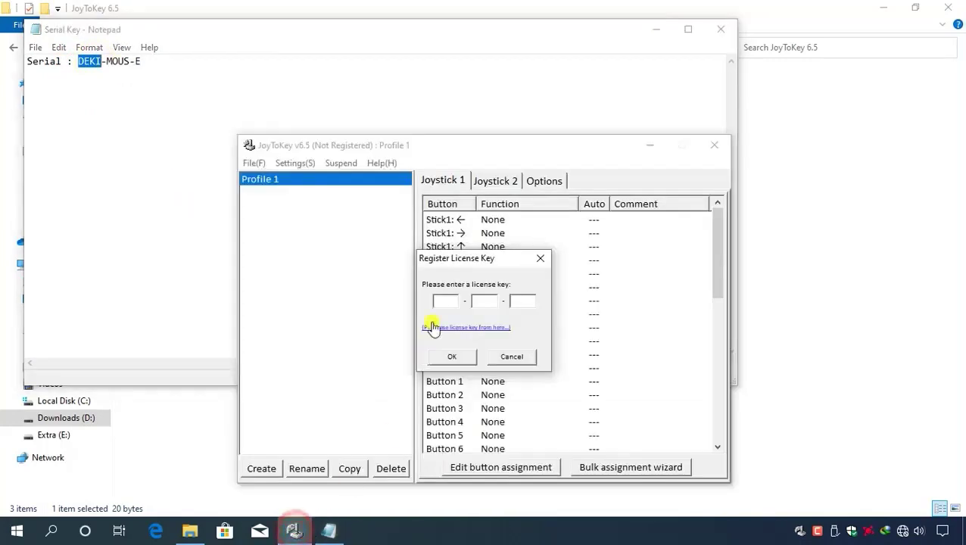
pyautogui.rightClick(451, 300)
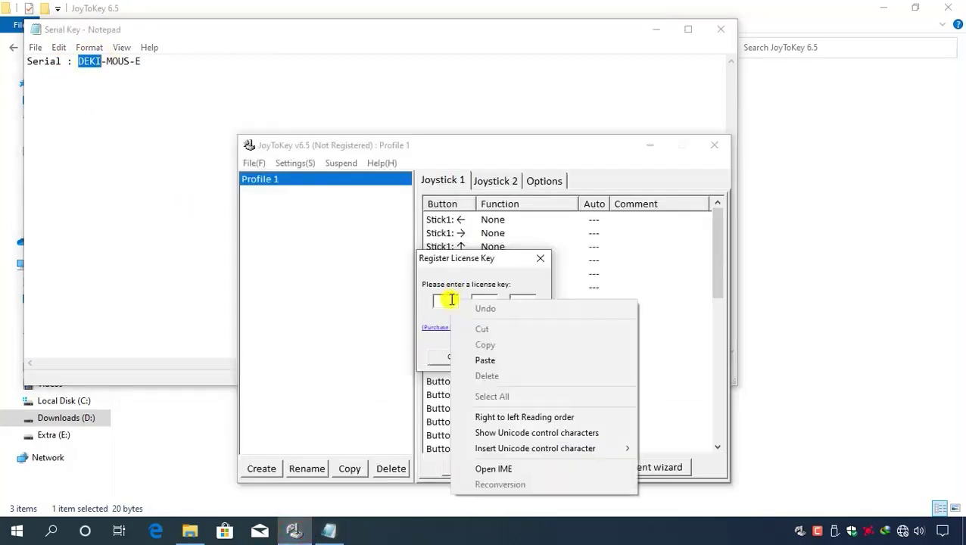
pyautogui.click(482, 360)
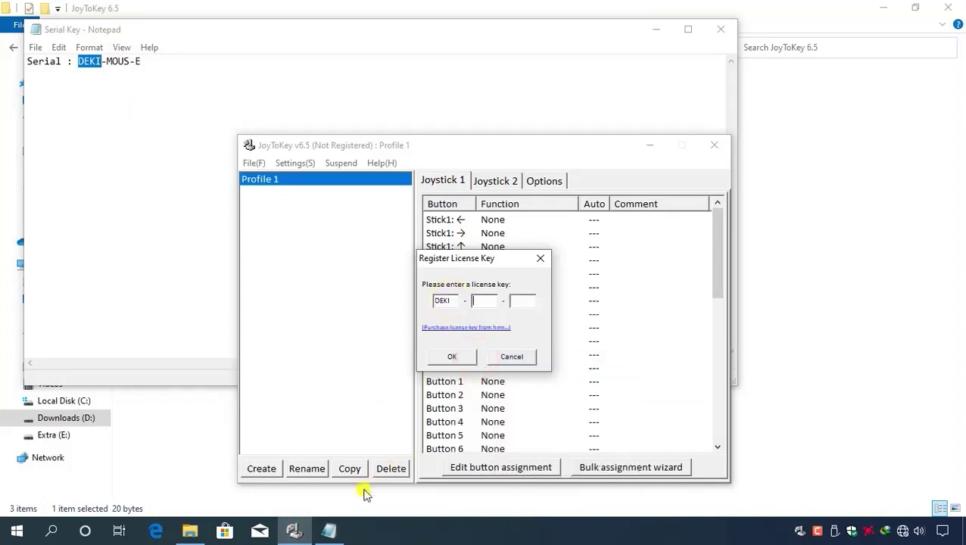
# Step: Copy the second group of the license key from the Serial Key file into the second license key field
pyautogui.click(329, 530)
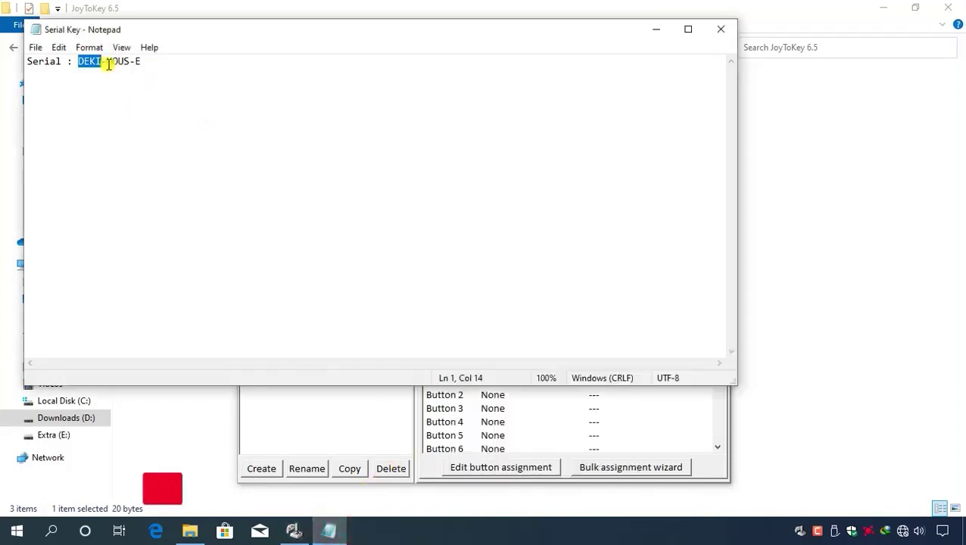
pyautogui.moveTo(107, 62); pyautogui.dragTo(128, 68)
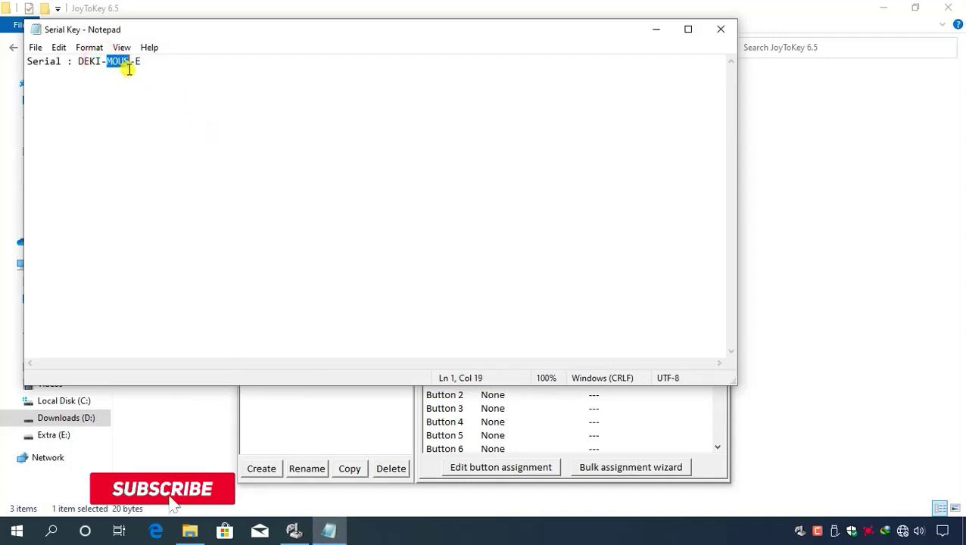
pyautogui.rightClick(129, 68)
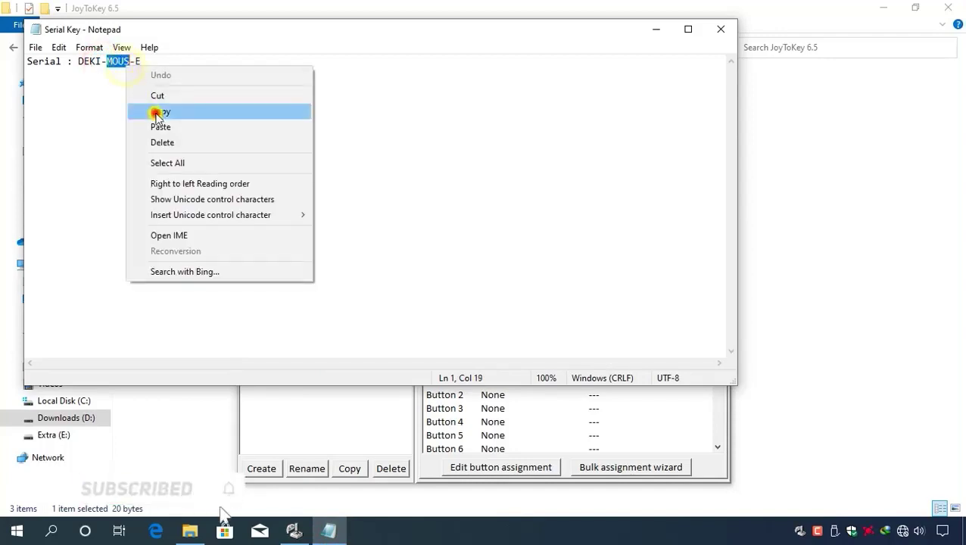
pyautogui.click(156, 114)
pyautogui.click(296, 532)
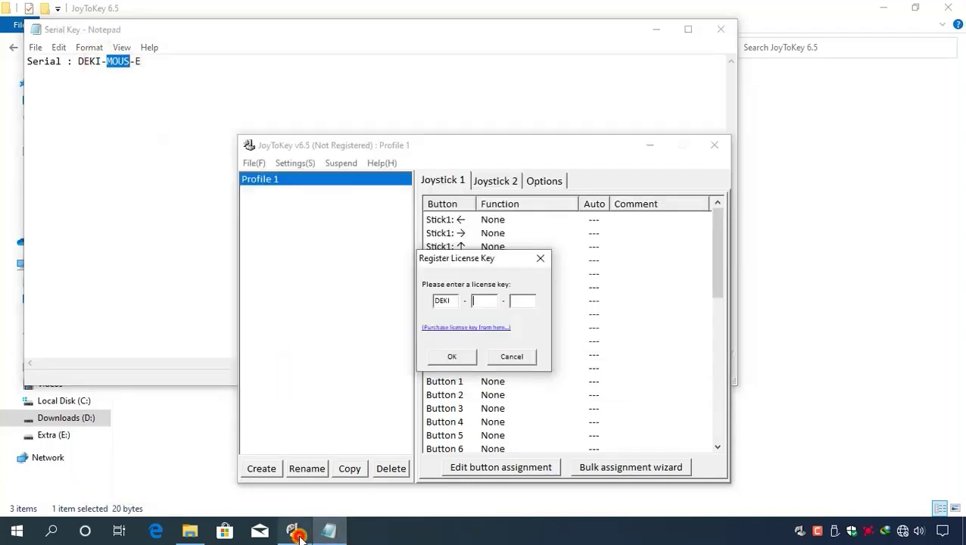
pyautogui.rightClick(485, 302)
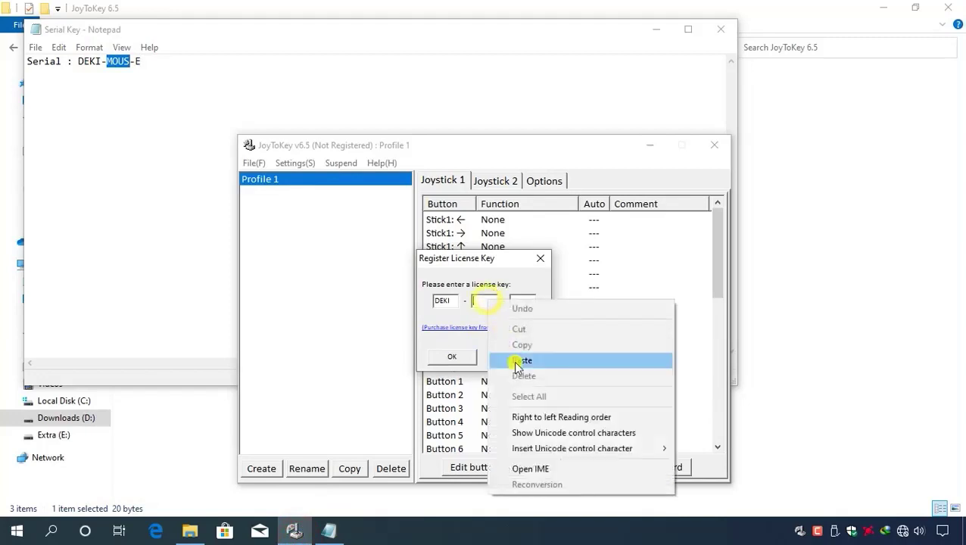
pyautogui.click(516, 360)
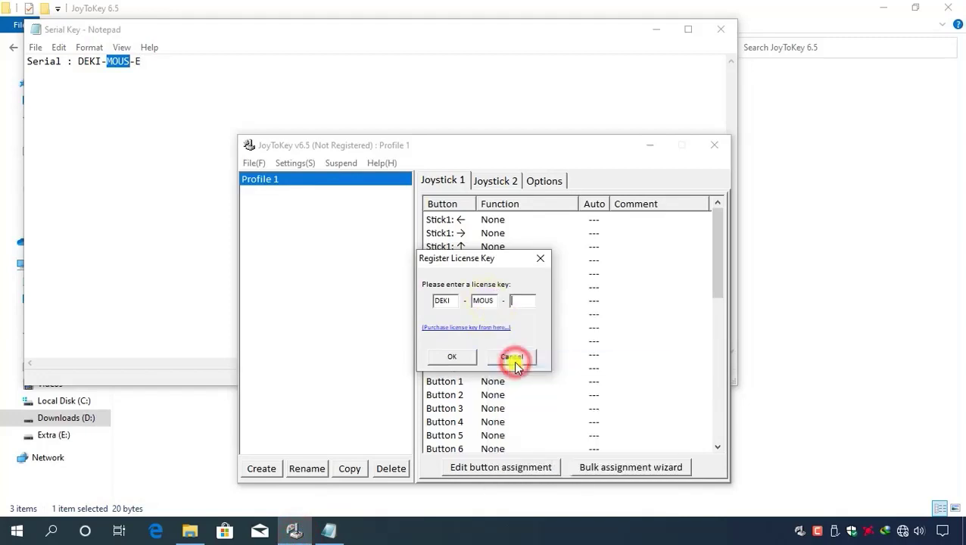
# Step: Copy the last group of the license key from the Serial Key file into the third license key field and submit the registration
pyautogui.click(331, 532)
pyautogui.moveTo(144, 62); pyautogui.dragTo(135, 61)
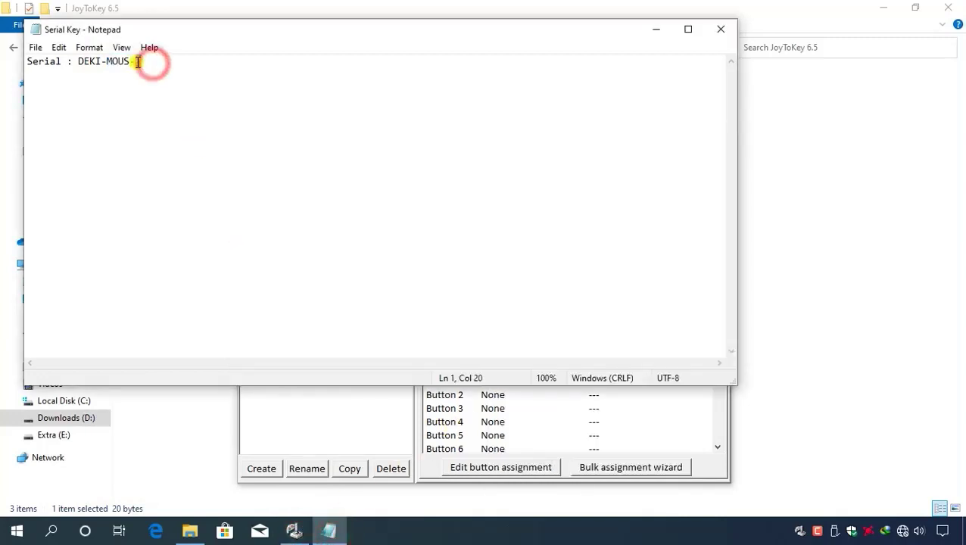
pyautogui.rightClick(137, 62)
pyautogui.click(162, 108)
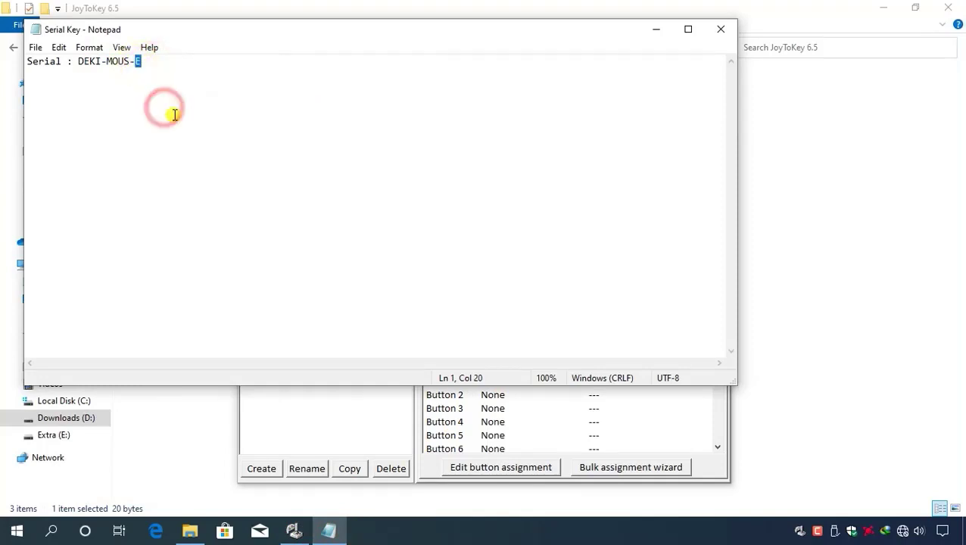
pyautogui.click(293, 530)
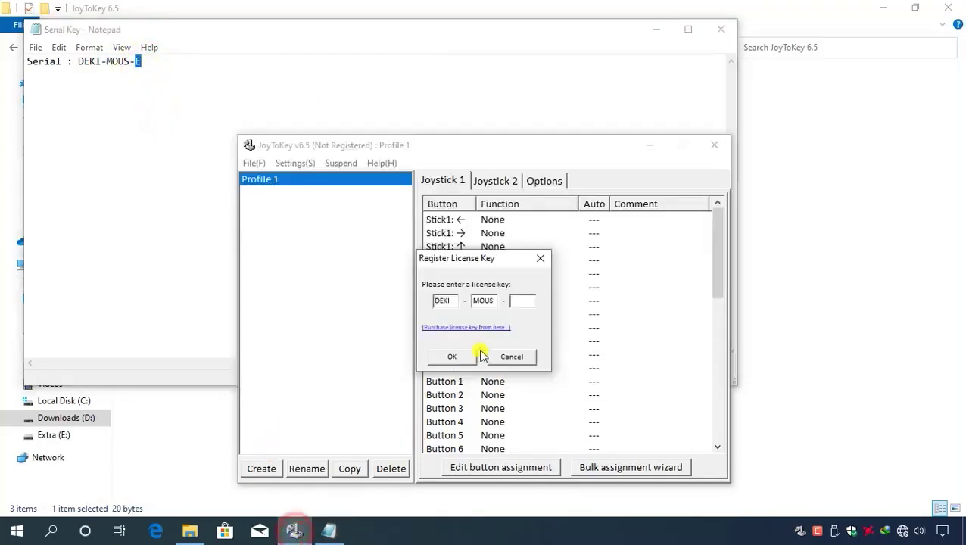
pyautogui.rightClick(527, 301)
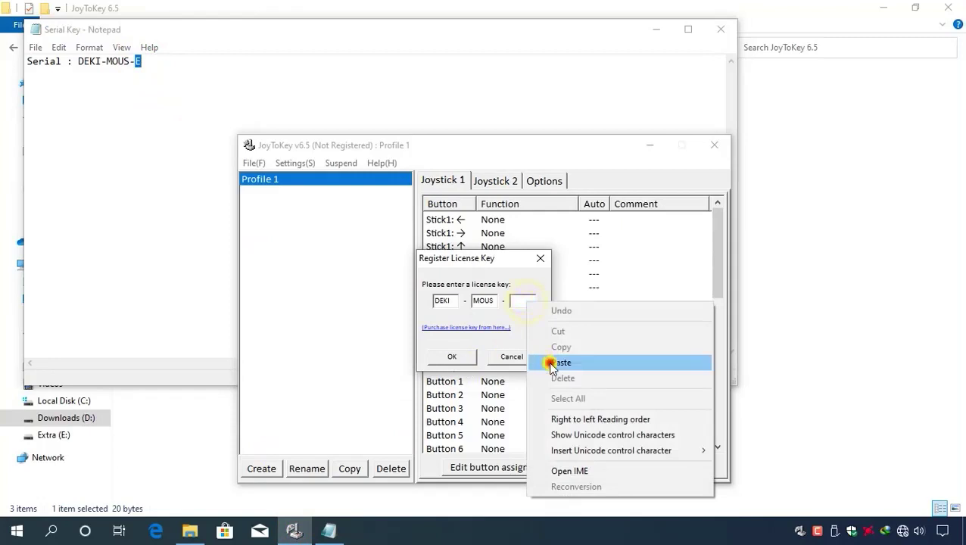
pyautogui.click(551, 364)
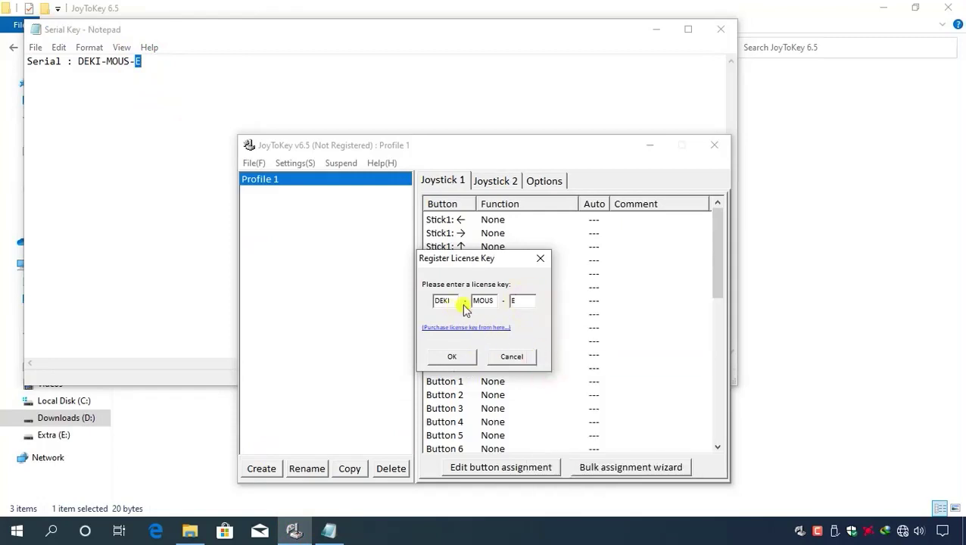
pyautogui.click(460, 359)
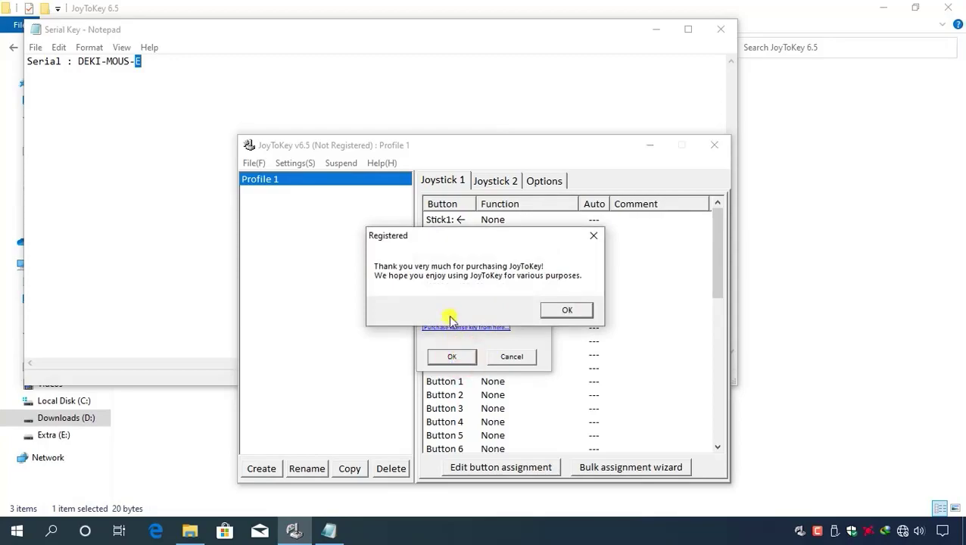